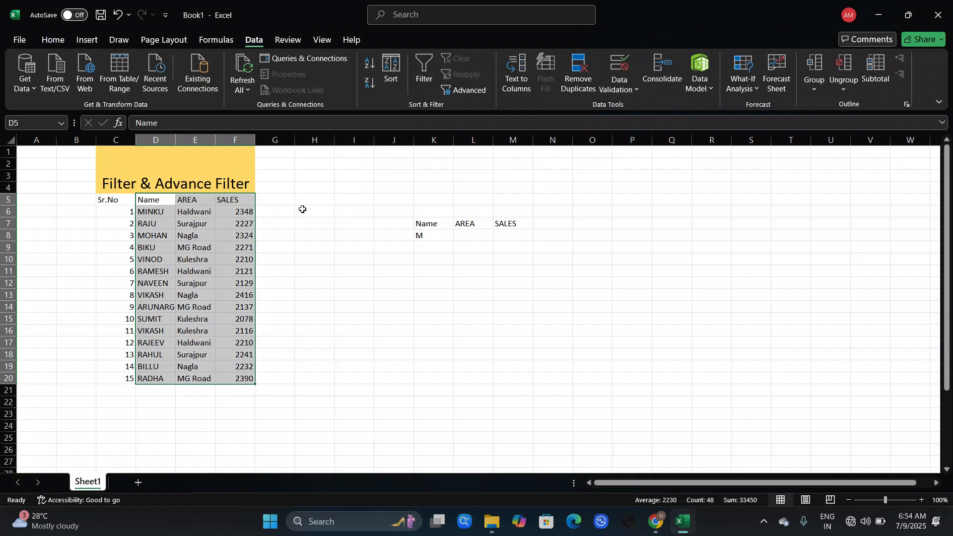
Select the Name, AREA and SALES table D5:F20 and turn on AutoFilter for it
left_click(317, 240)
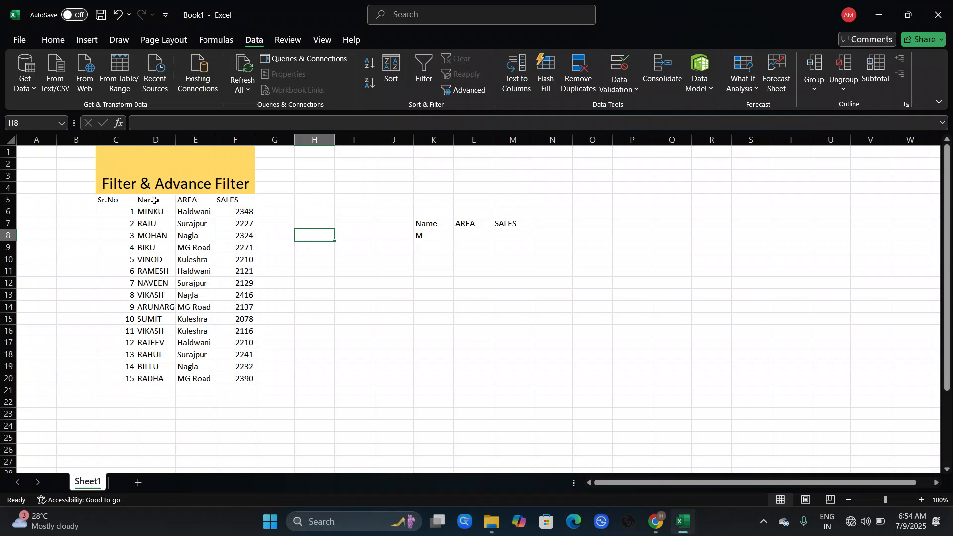
left_click_drag(154, 198, 237, 377)
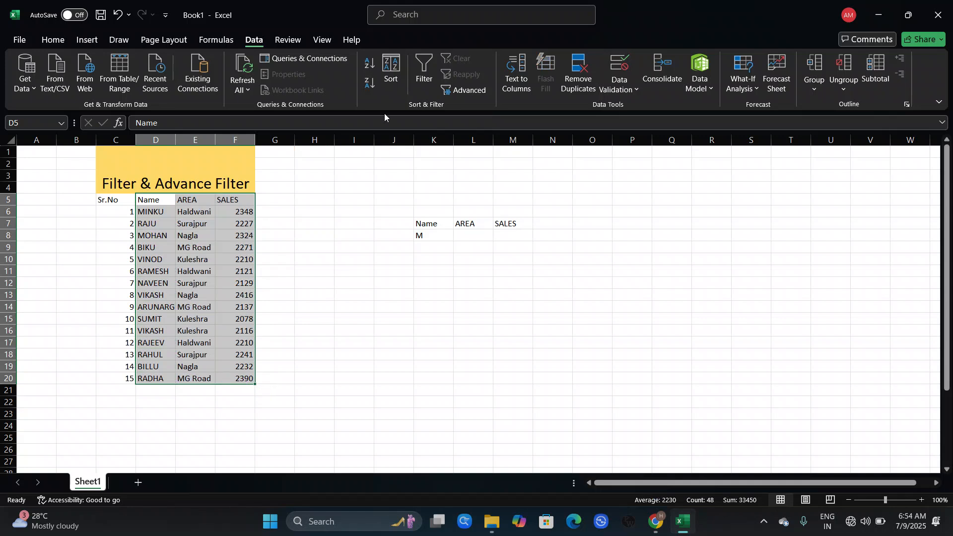
left_click(422, 74)
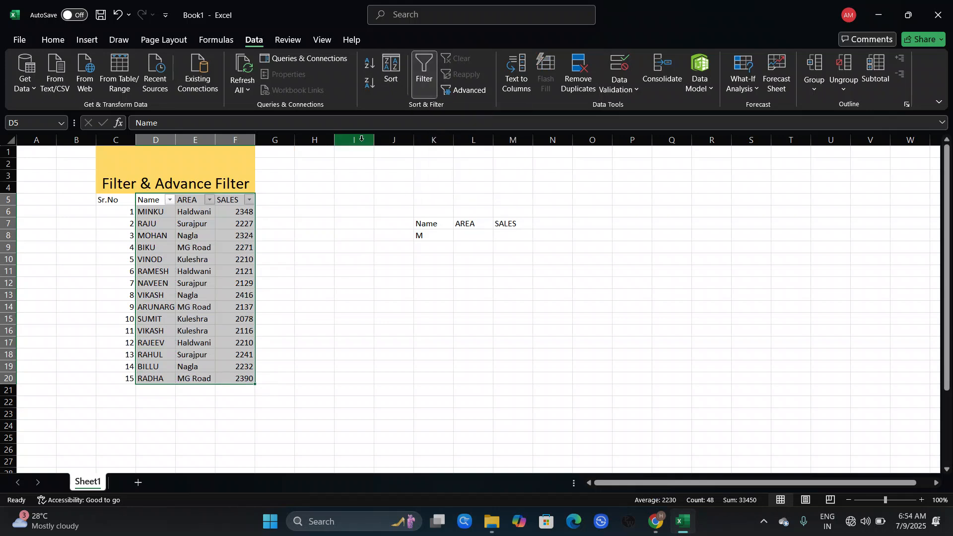
left_click(341, 198)
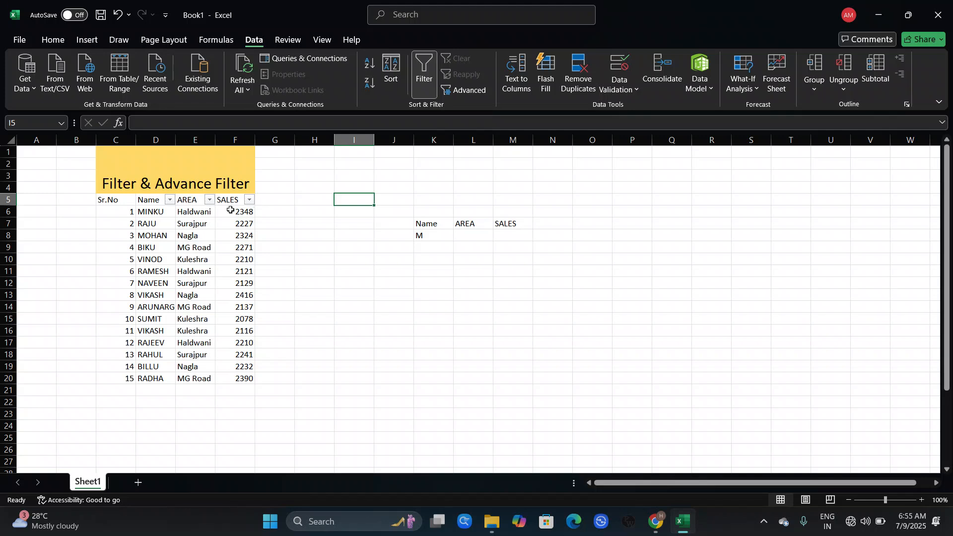
Filter the Name column to show only ARUNARG
left_click(172, 199)
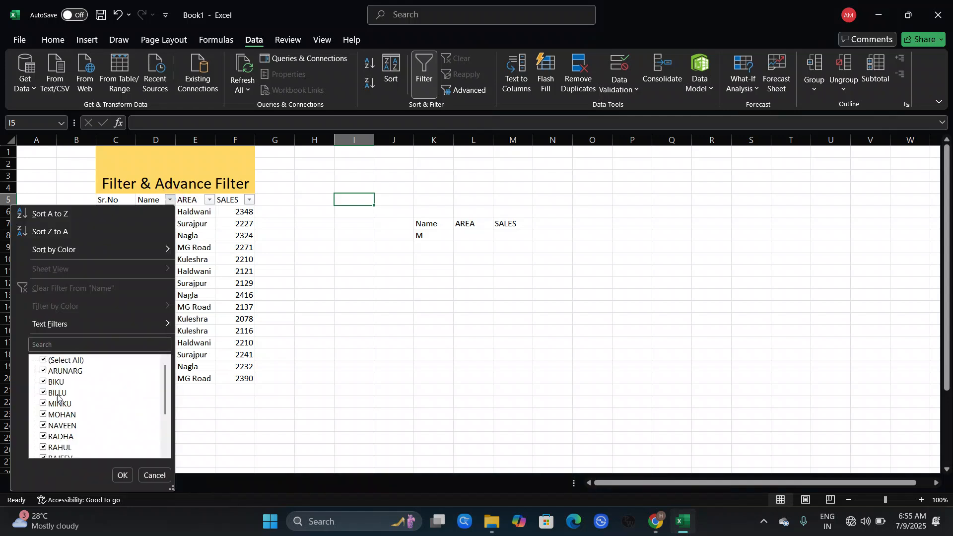
left_click(43, 360)
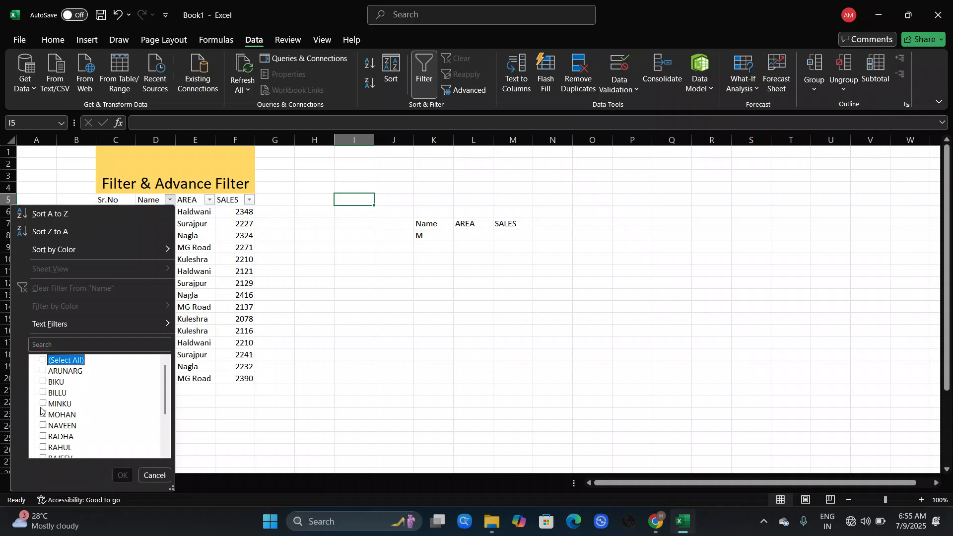
left_click(43, 372)
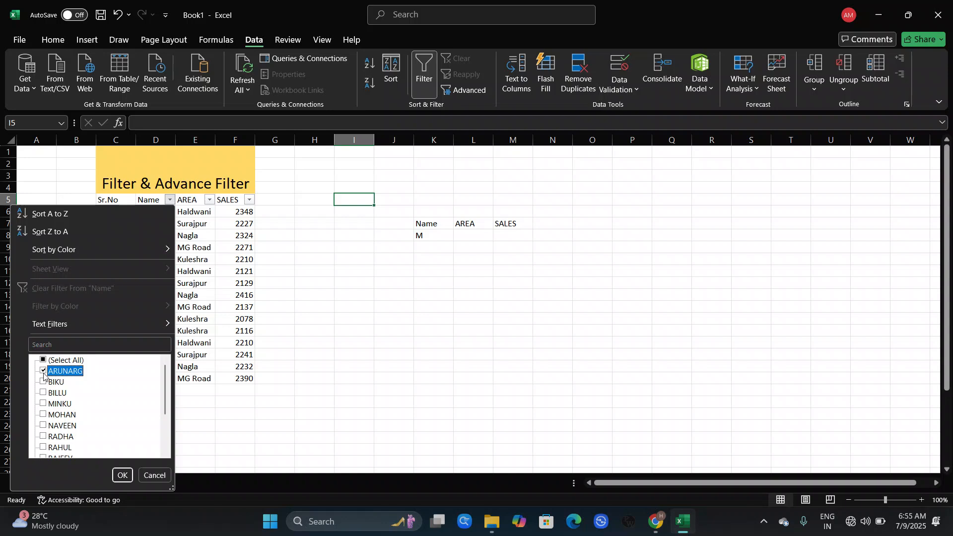
left_click(121, 476)
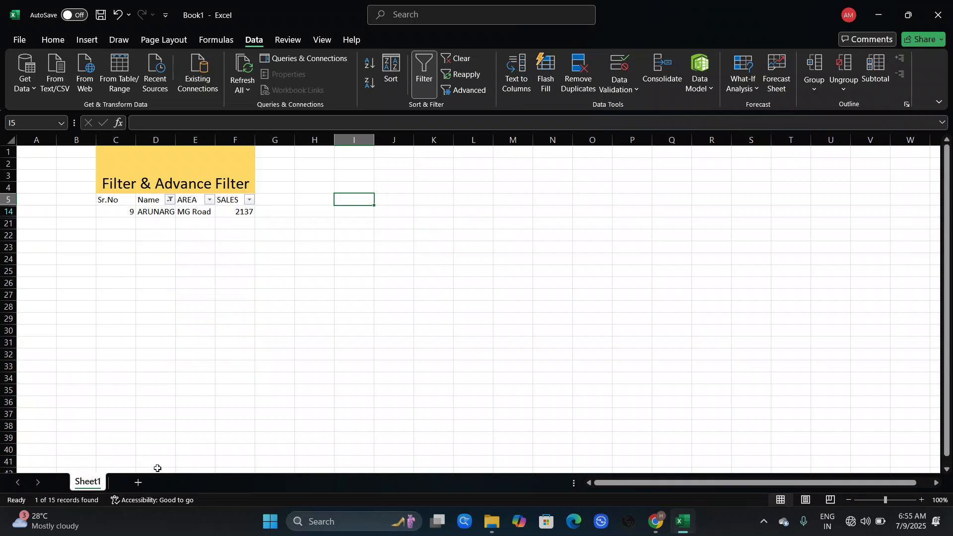
Change the Name filter to show only MINKU instead of ARUNARG
left_click(170, 199)
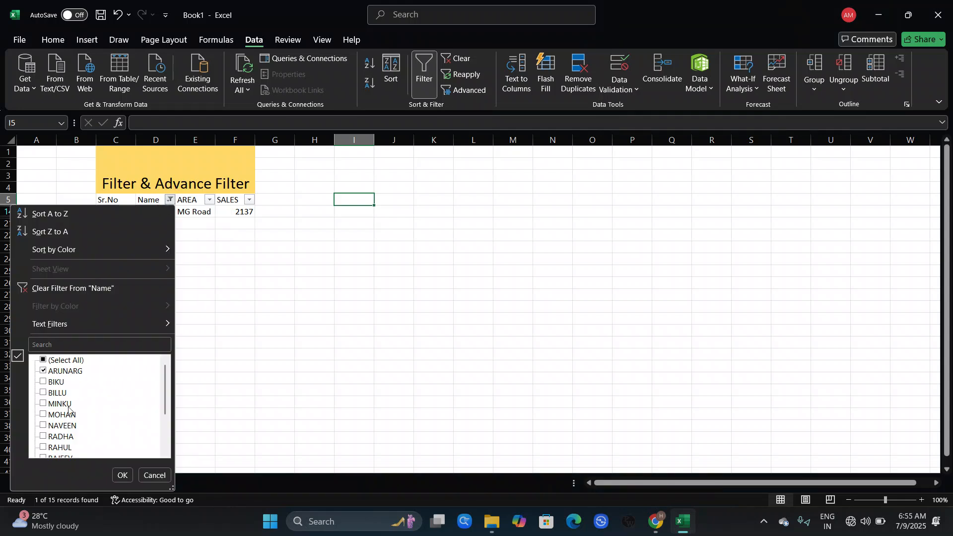
left_click(44, 371)
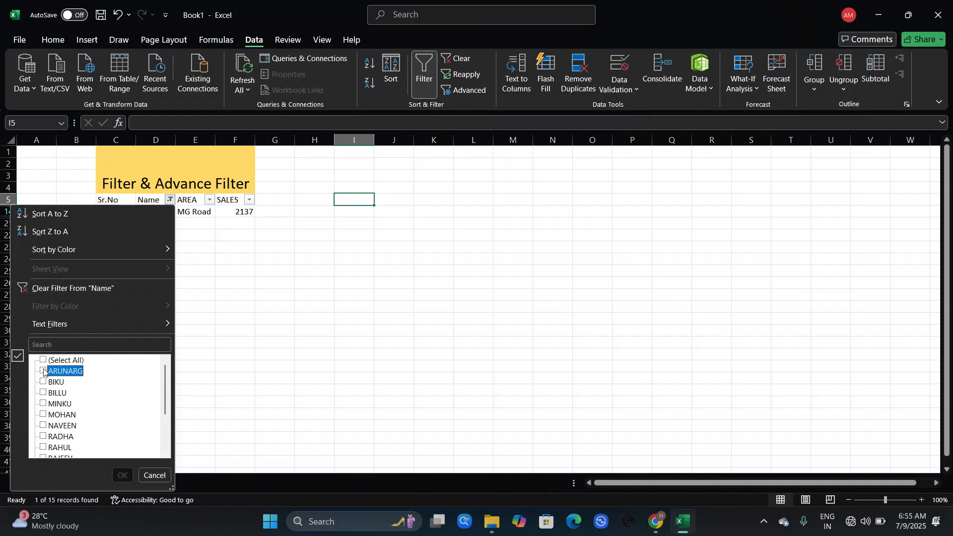
left_click(43, 404)
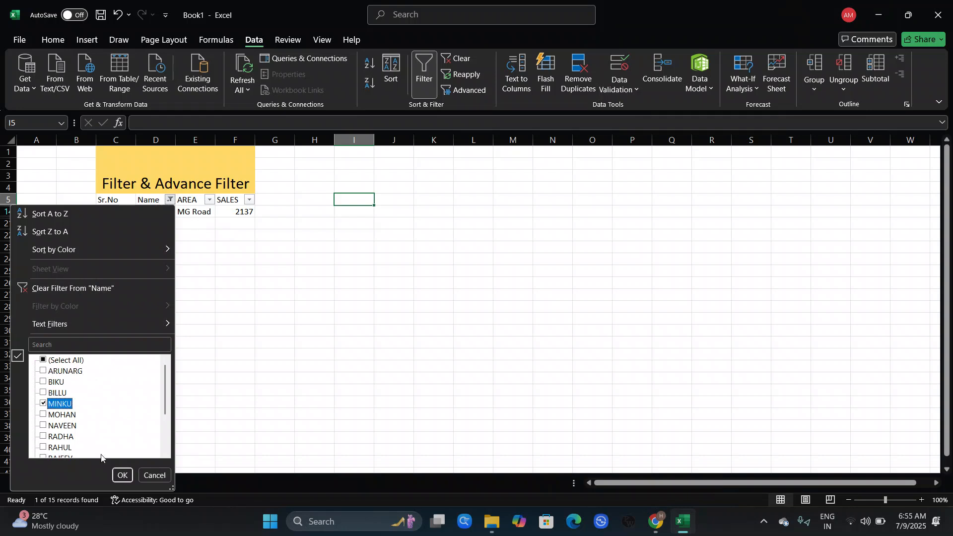
left_click(123, 477)
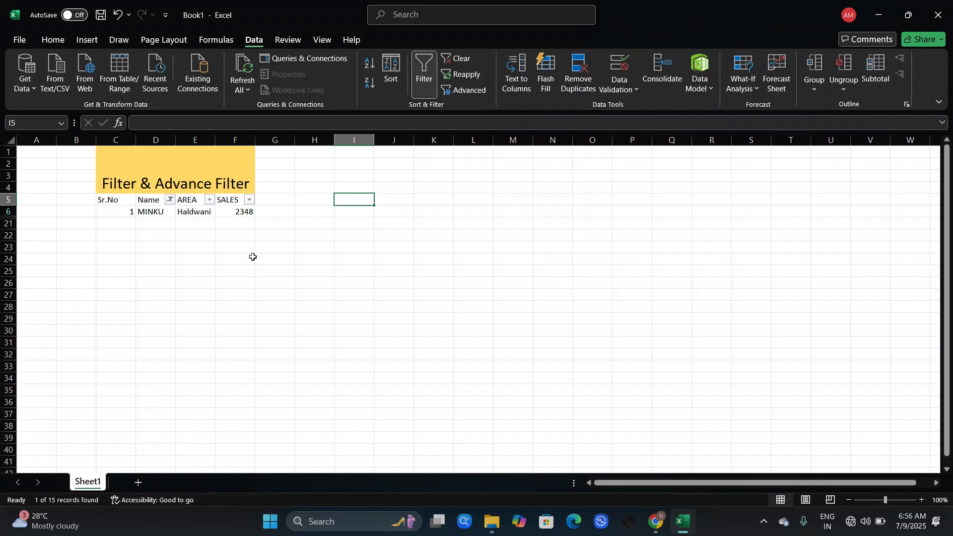
Turn off AutoFilter on the table and select cell K9 under the criteria block
left_click(425, 66)
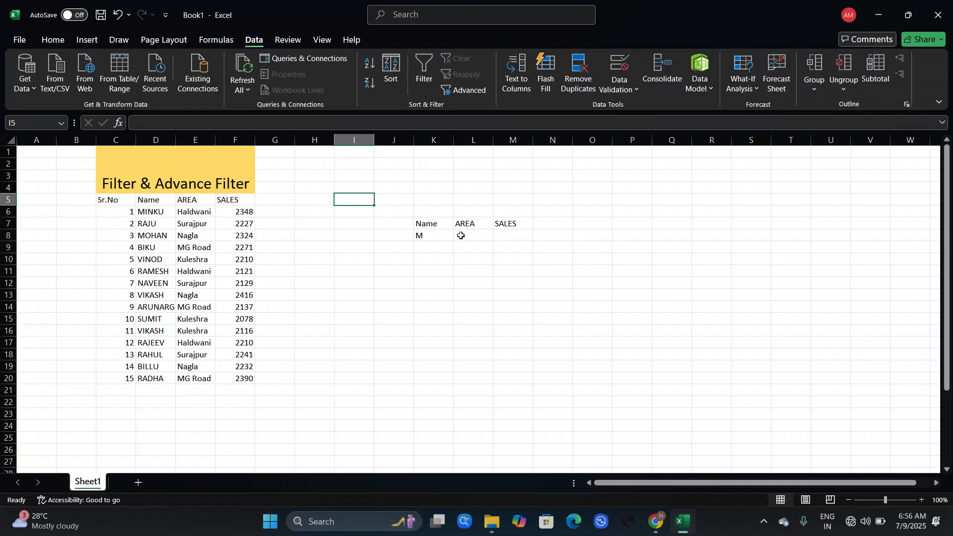
left_click(426, 247)
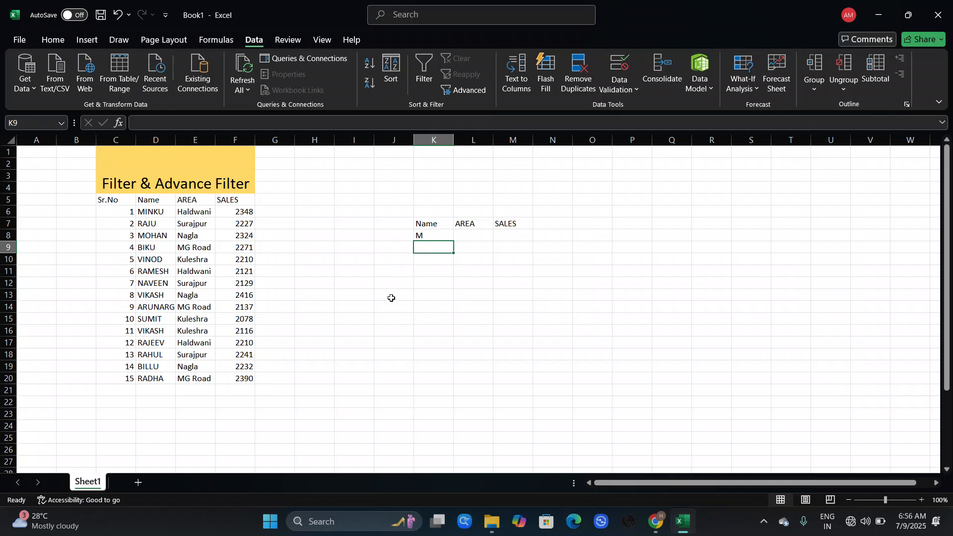
left_click_drag(391, 298, 440, 355)
left_click(438, 388)
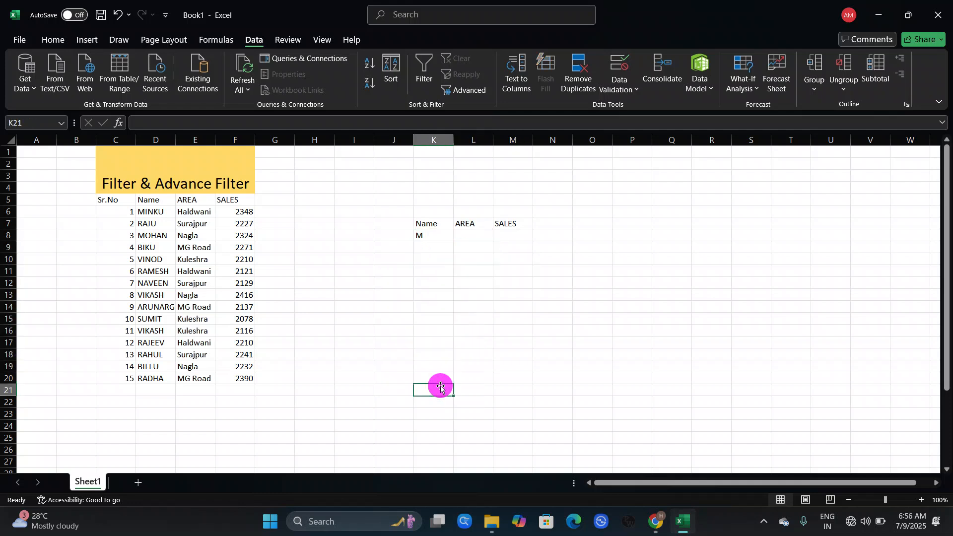
left_click(441, 248)
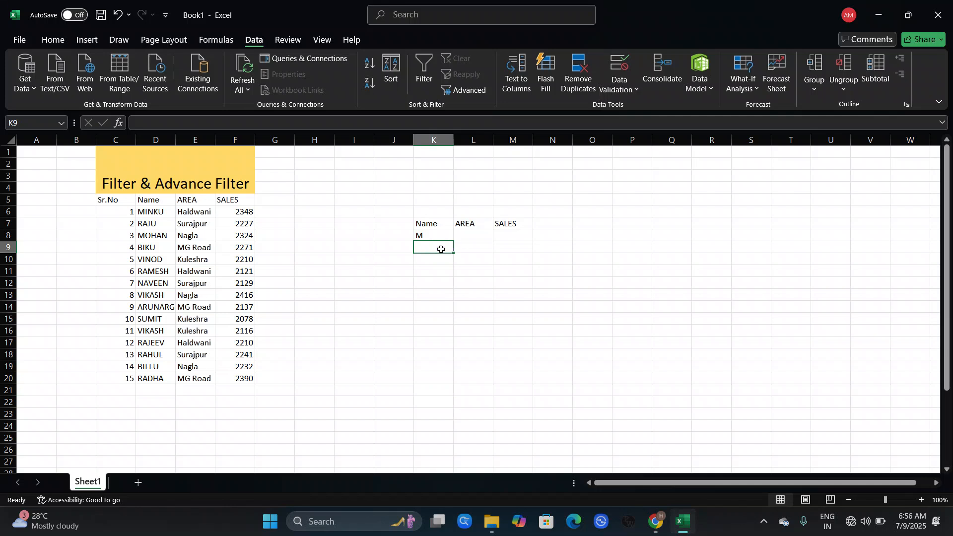
Open Advanced Filter and set the list range to D5:F20 and the criteria range to K7:M8
left_click(468, 96)
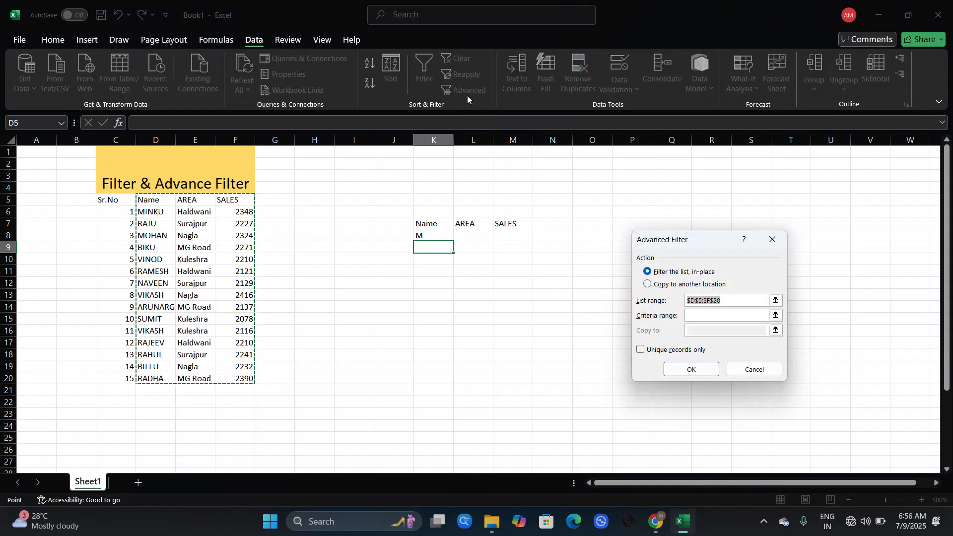
left_click(736, 300)
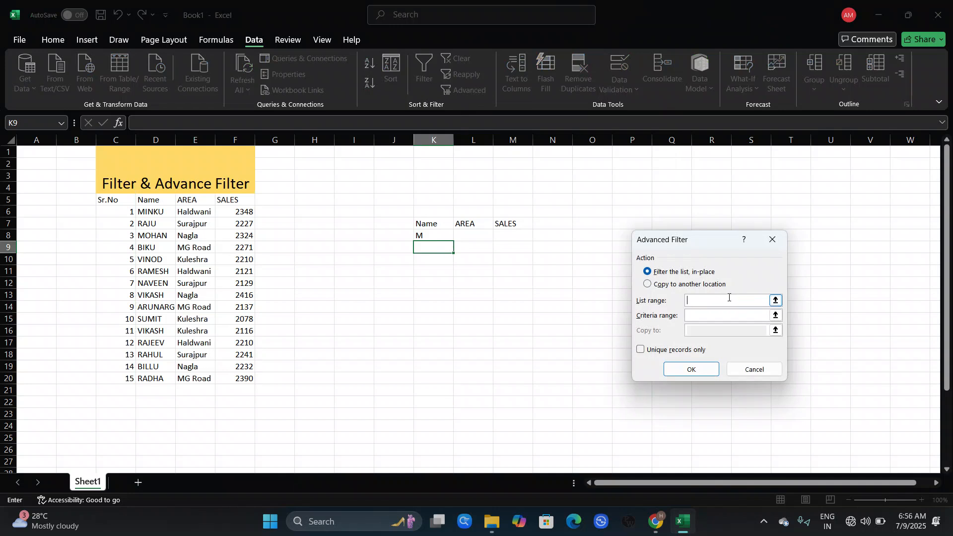
left_click(143, 199)
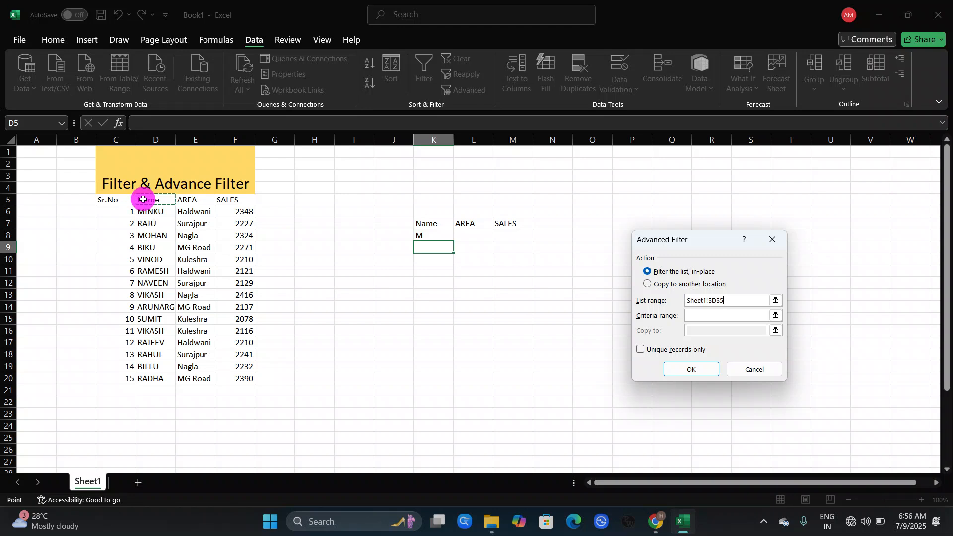
left_click_drag(143, 200, 233, 378)
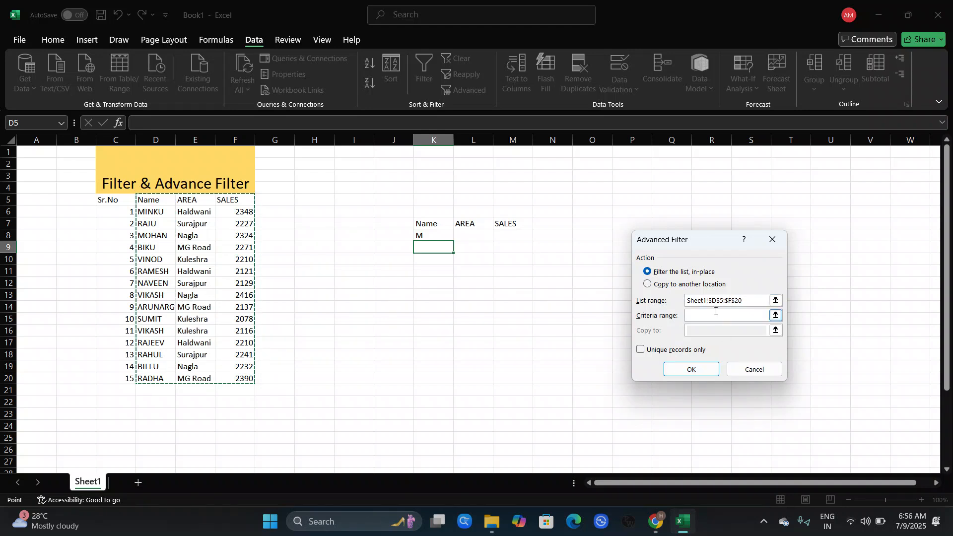
left_click(697, 317)
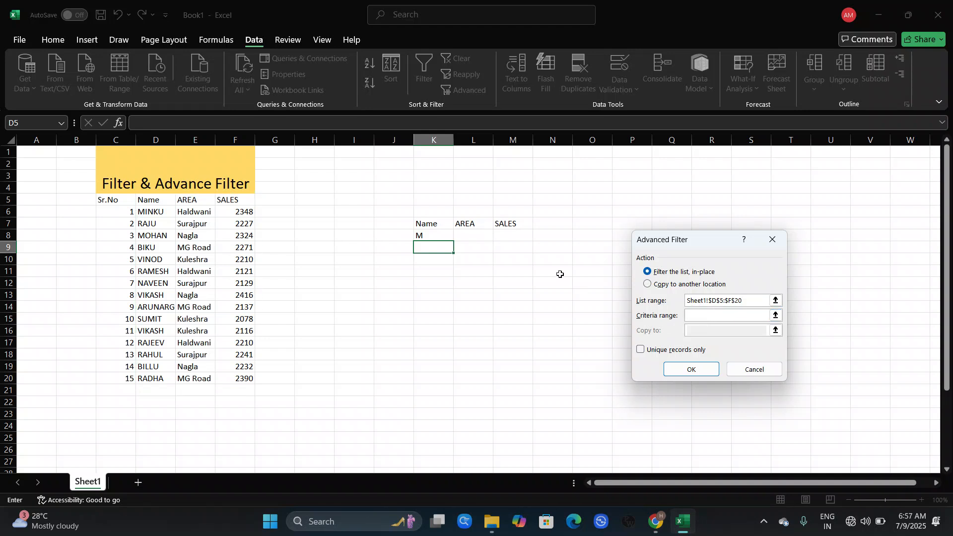
left_click_drag(420, 223, 421, 234)
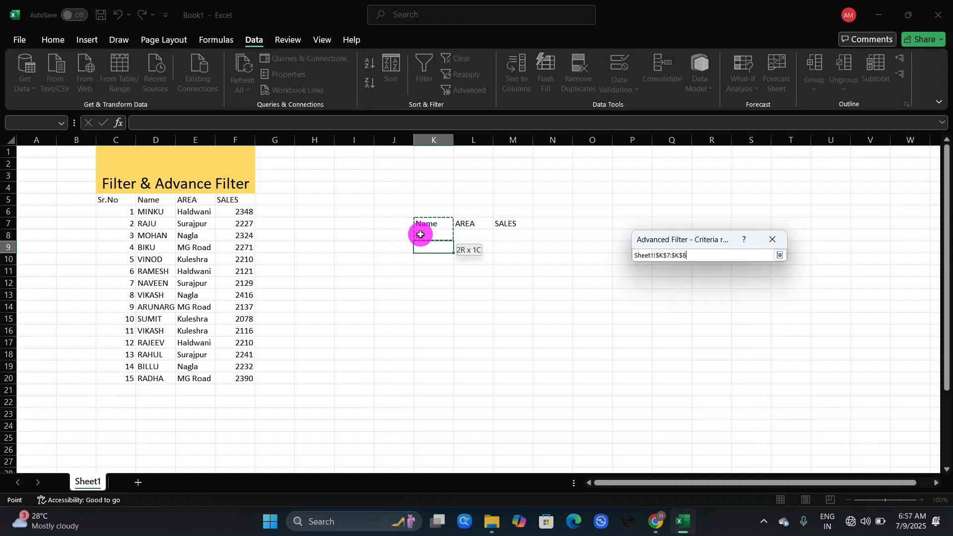
left_click_drag(493, 238, 499, 241)
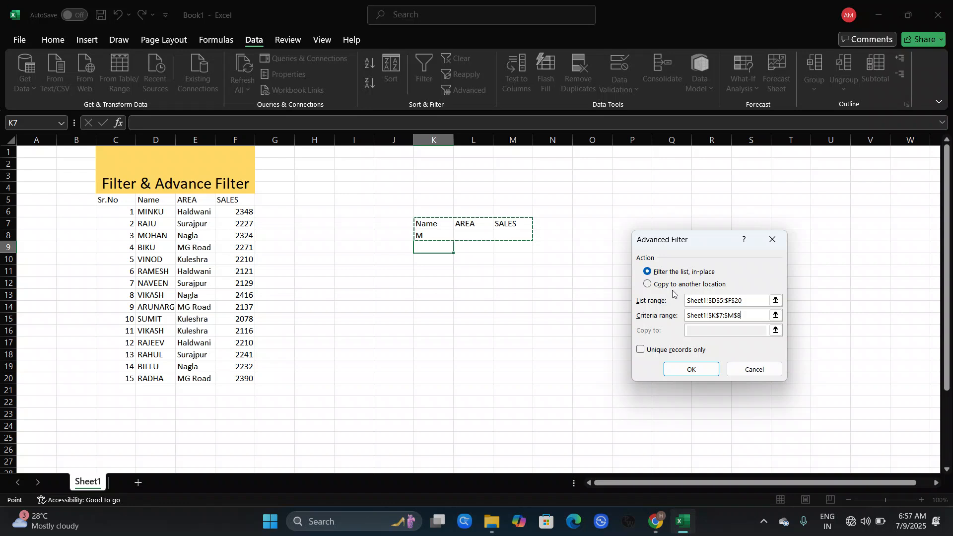
Choose to copy the filtered results to another location, starting at K9, and apply the filter
left_click(648, 285)
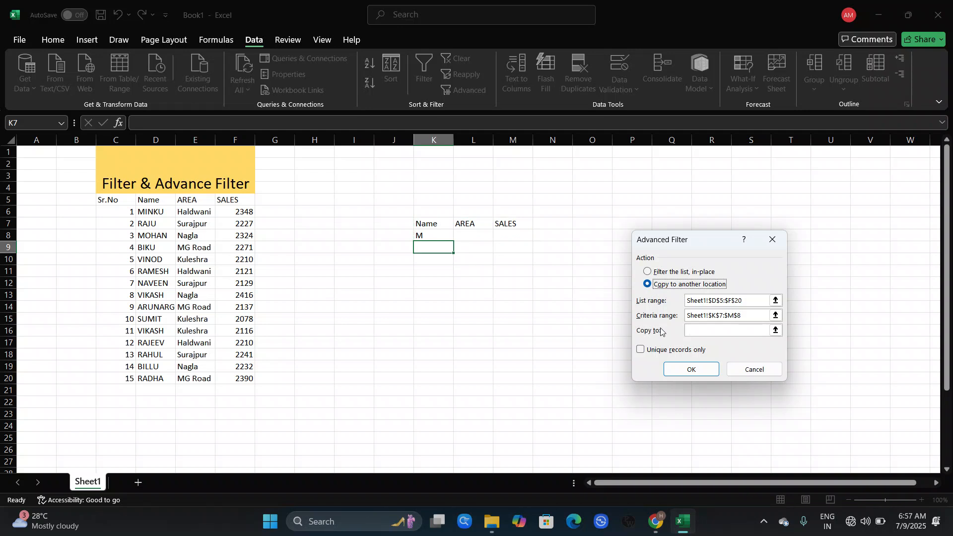
left_click(695, 331)
left_click(433, 247)
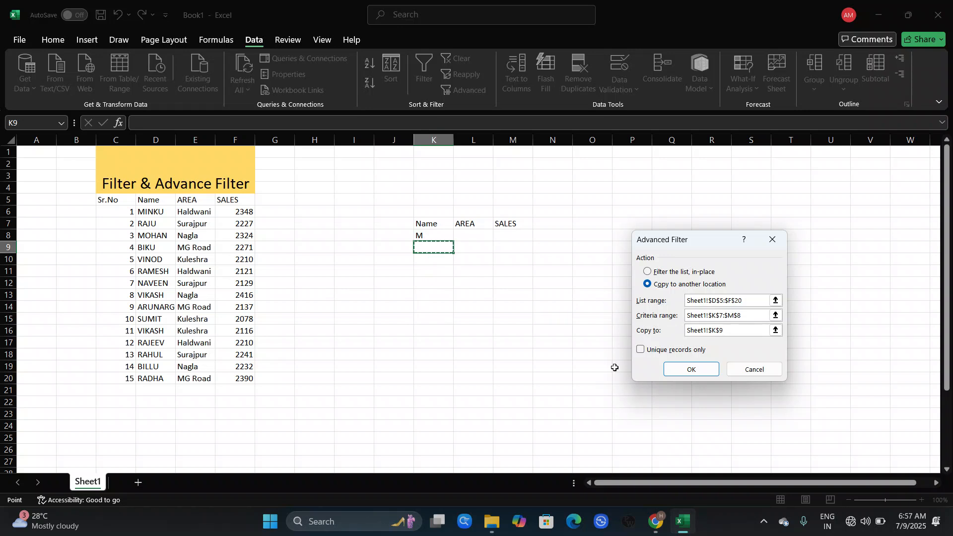
left_click(672, 370)
Delete the copied results in K9:M11
left_click(526, 366)
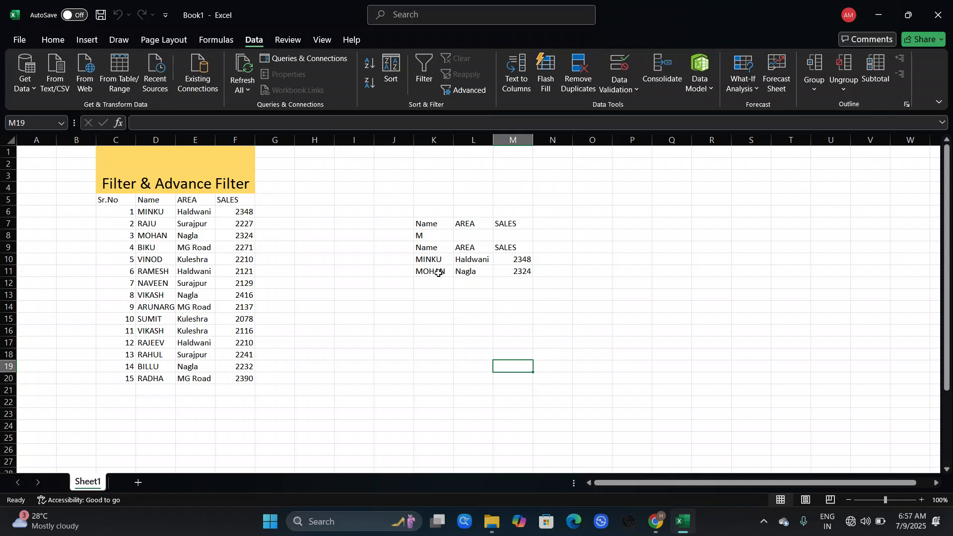
left_click(418, 268)
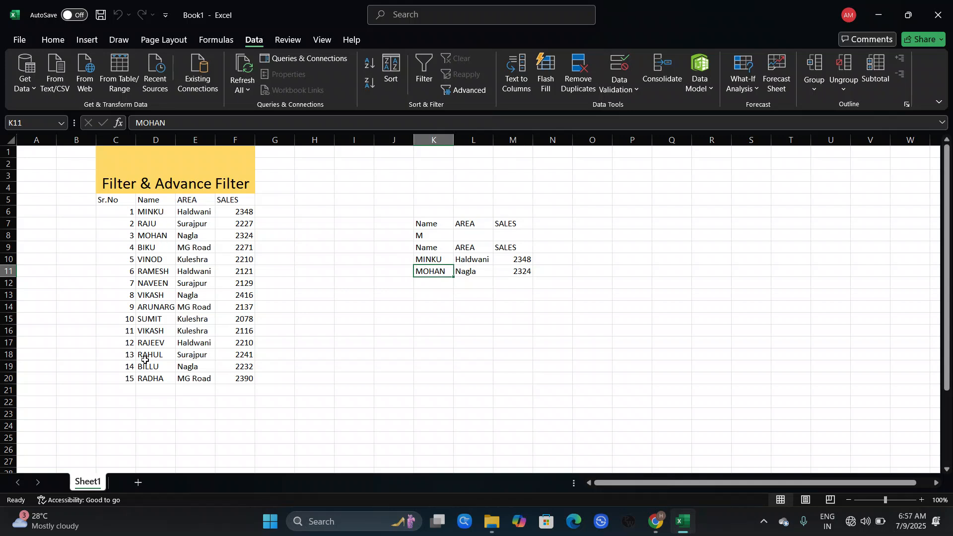
left_click(586, 293)
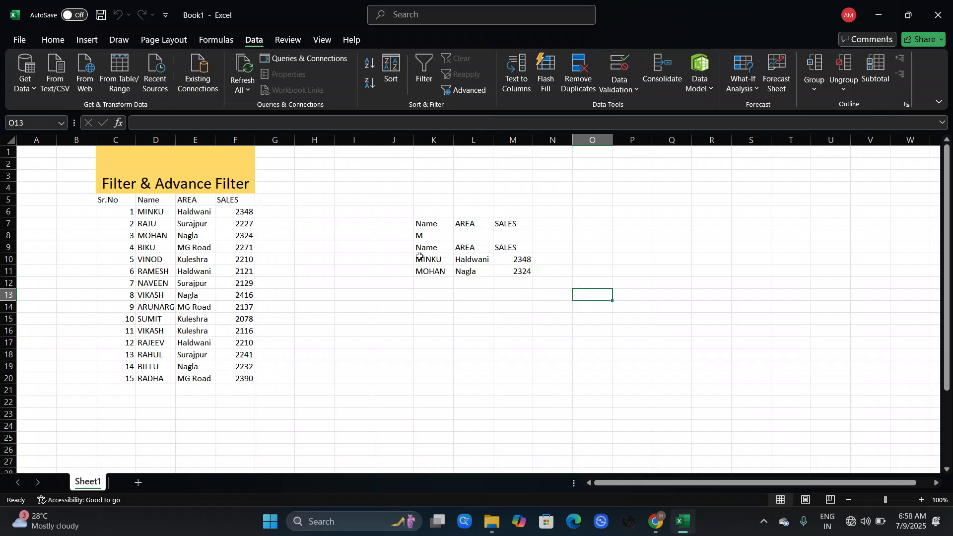
left_click_drag(427, 247, 505, 272)
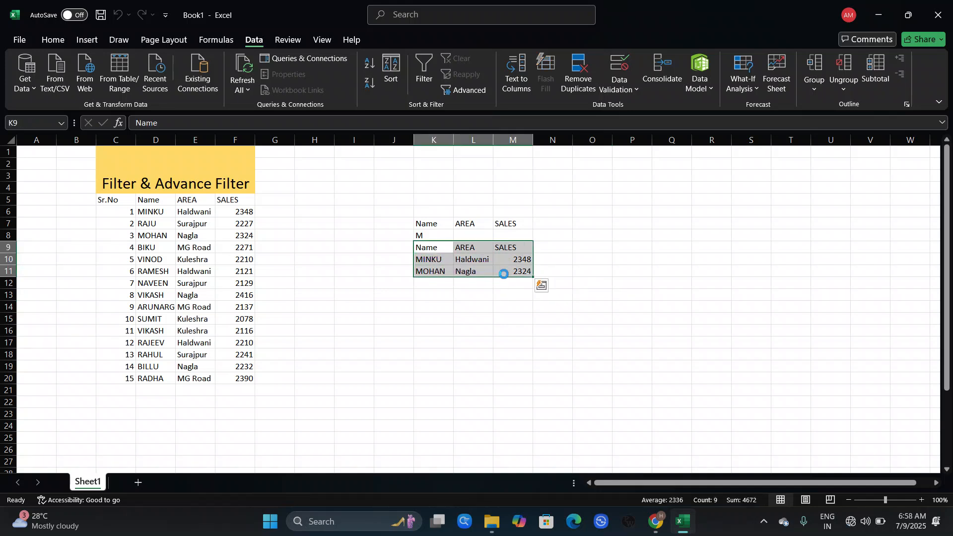
key("Delete")
left_click(387, 259)
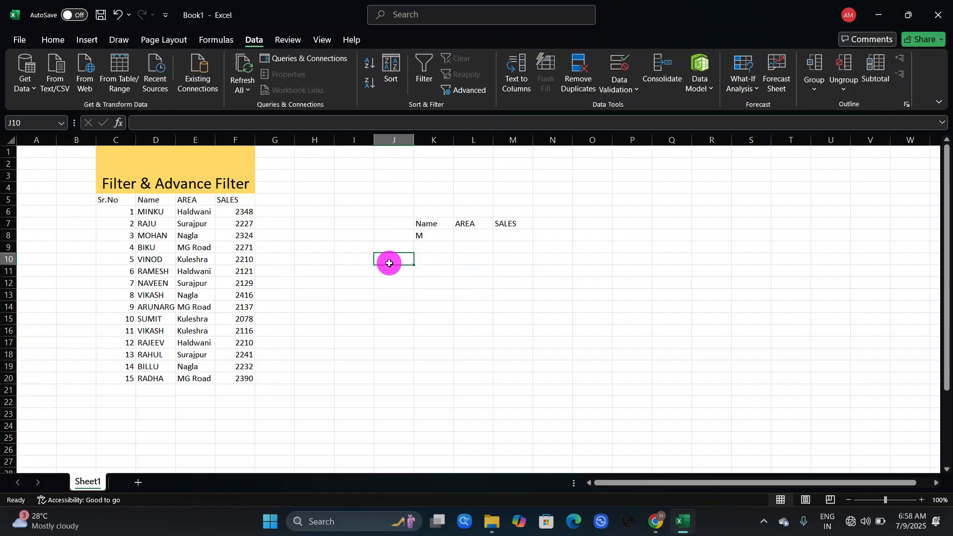
left_click(427, 246)
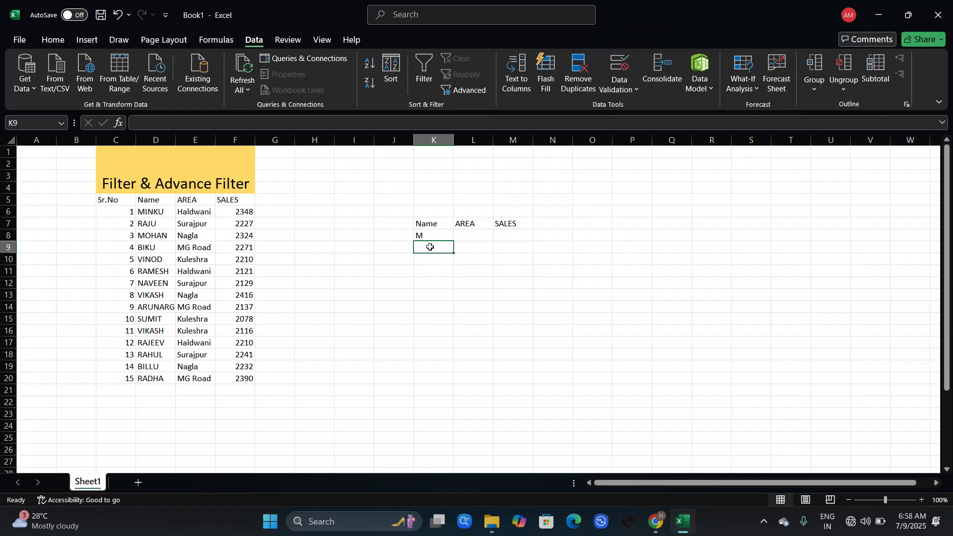
left_click(462, 91)
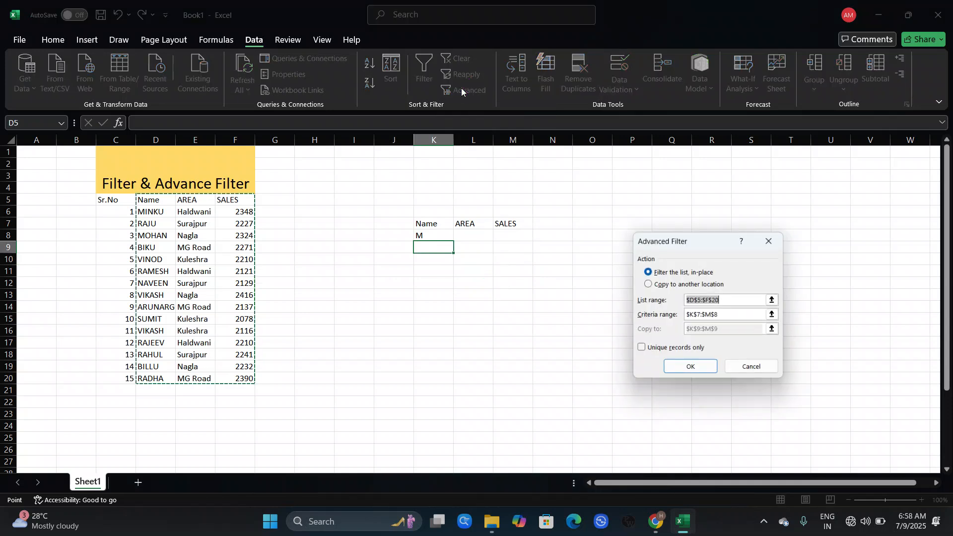
left_click(749, 296)
left_click(743, 298)
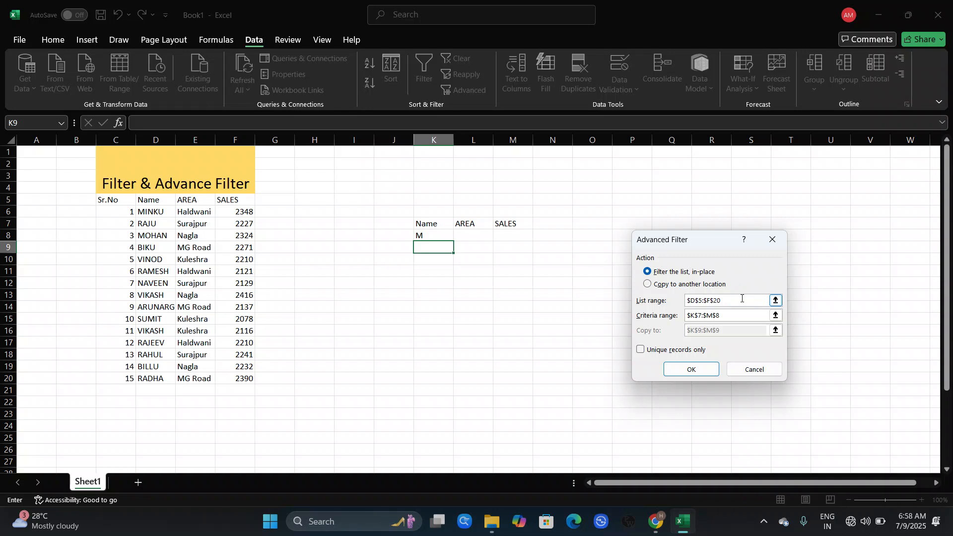
left_click(739, 301)
key("BackSpace")
key("BackSpace")
key("BackSpace")
key("BackSpace")
key("BackSpace")
key("BackSpace")
key("BackSpace")
key("BackSpace")
left_click_drag(148, 201, 235, 377)
left_click(756, 317)
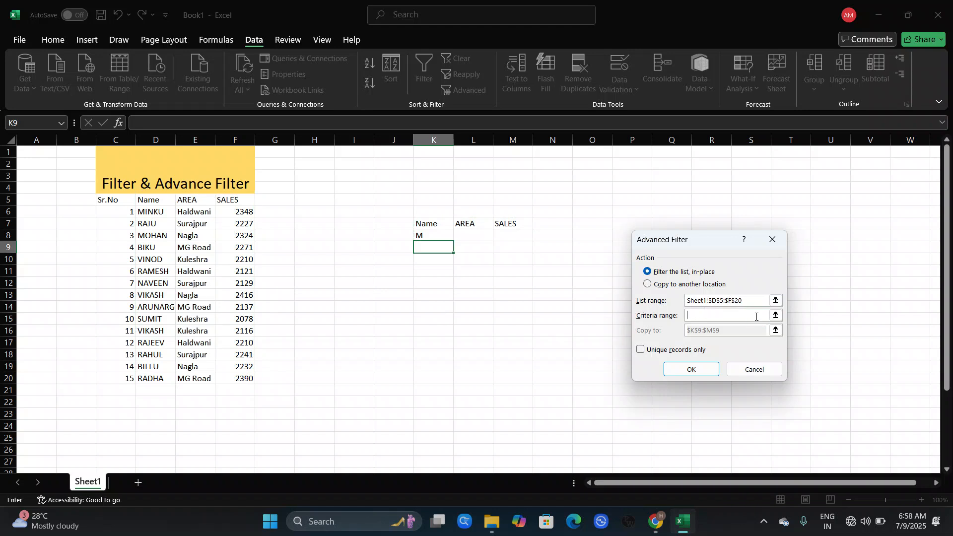
left_click(421, 223)
left_click_drag(421, 223, 424, 235)
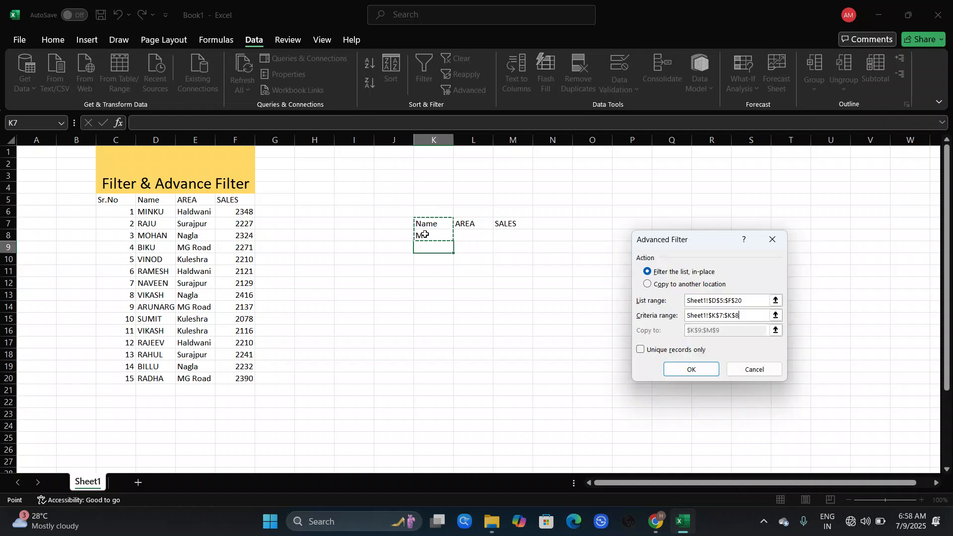
left_click(438, 290)
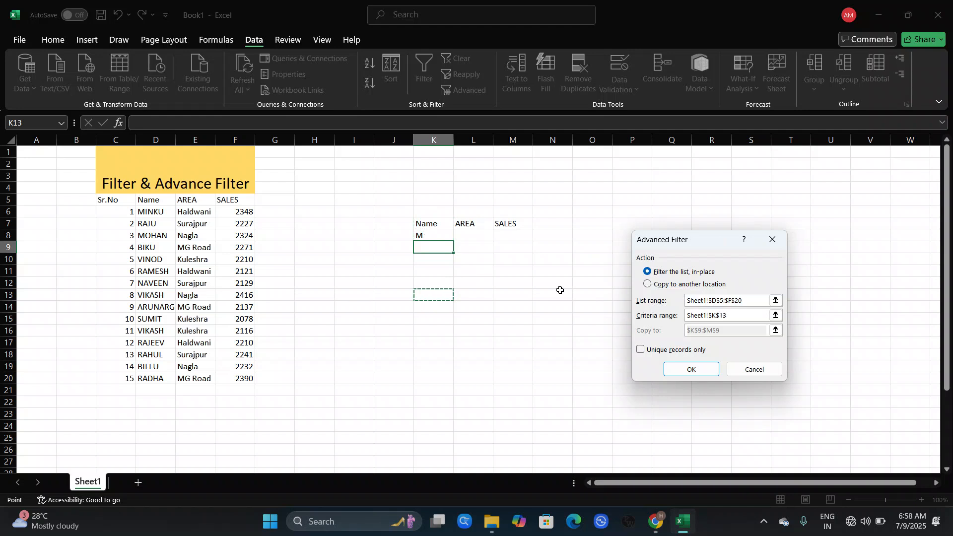
left_click(757, 370)
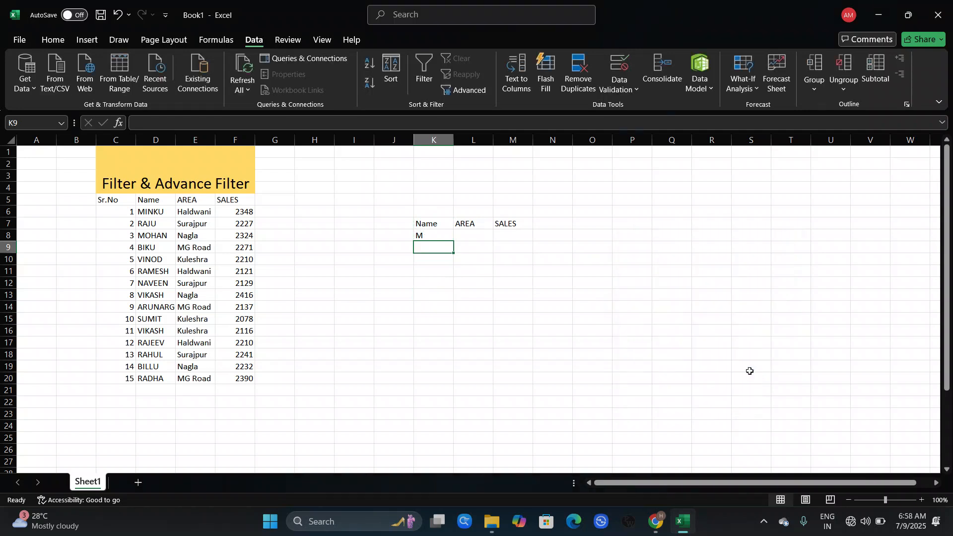
Replace the Name criterion in K8 with B
left_click(441, 235)
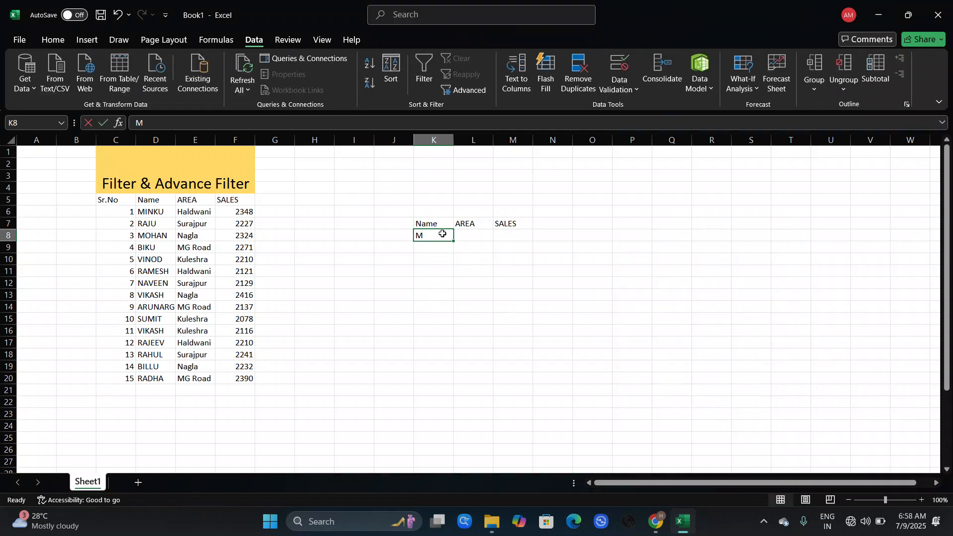
key("BackSpace")
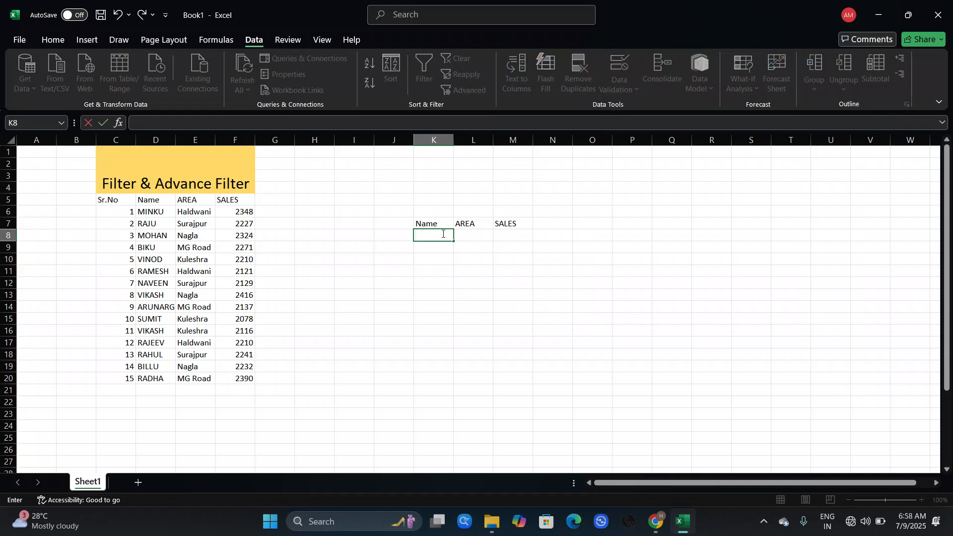
left_click(439, 215)
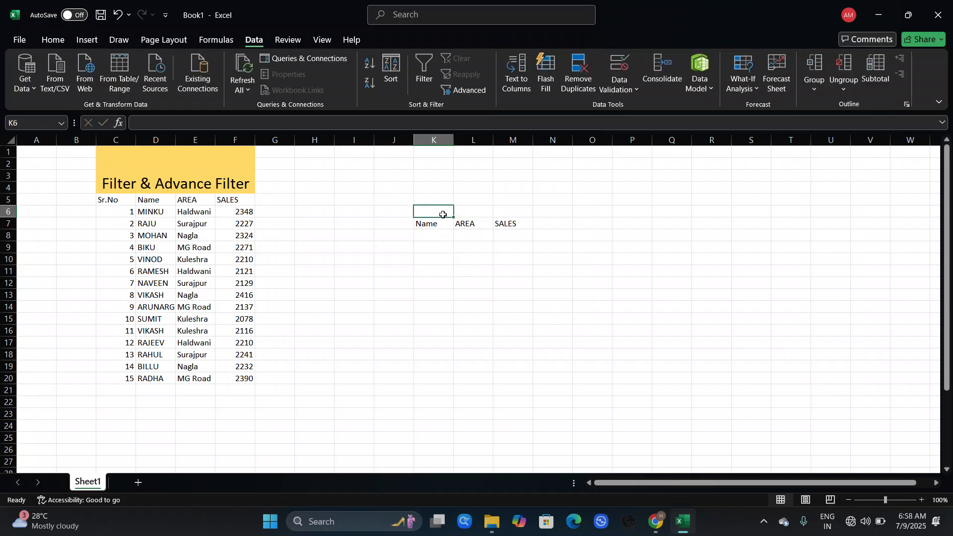
key("Down")
type("b")
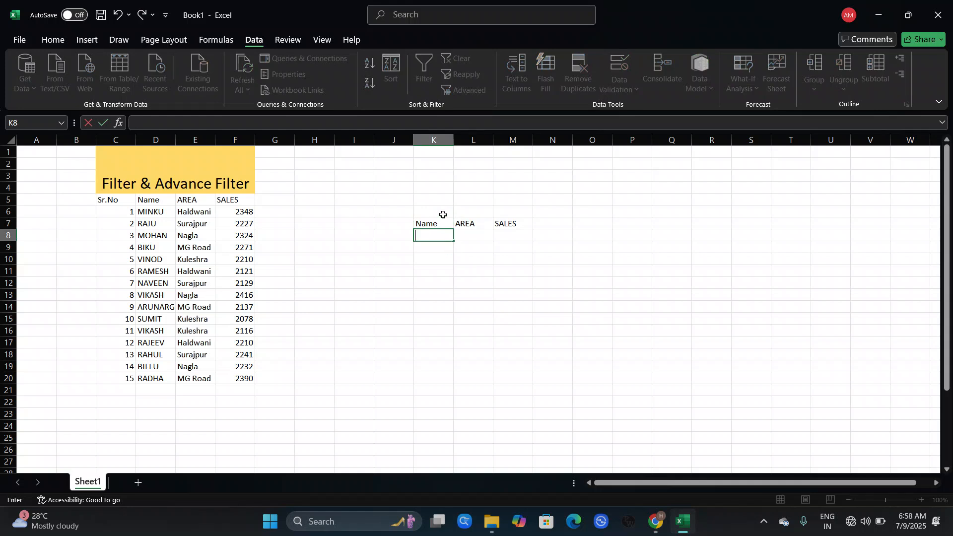
left_click(561, 271)
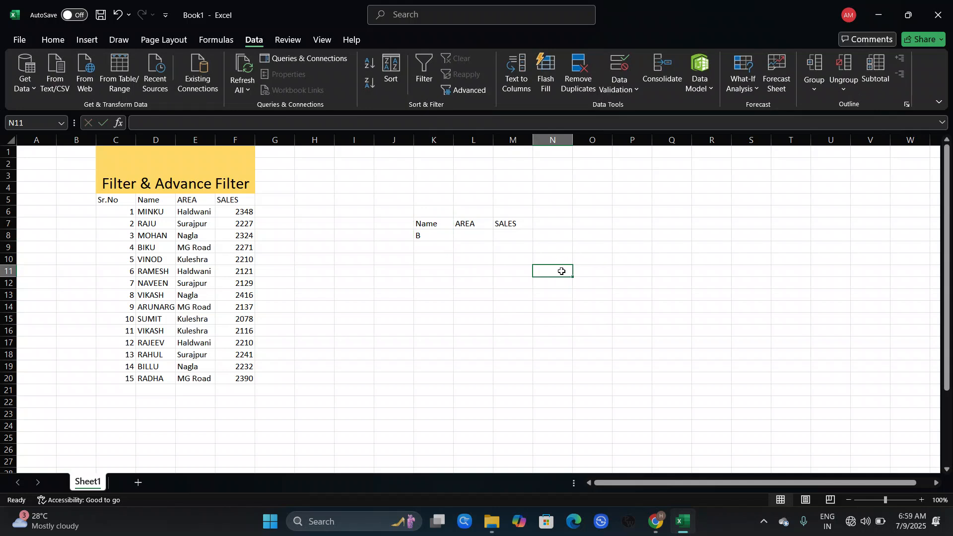
Open Advanced Filter and set the criteria range to K7:M8, keeping the list range D5:F20
left_click(468, 87)
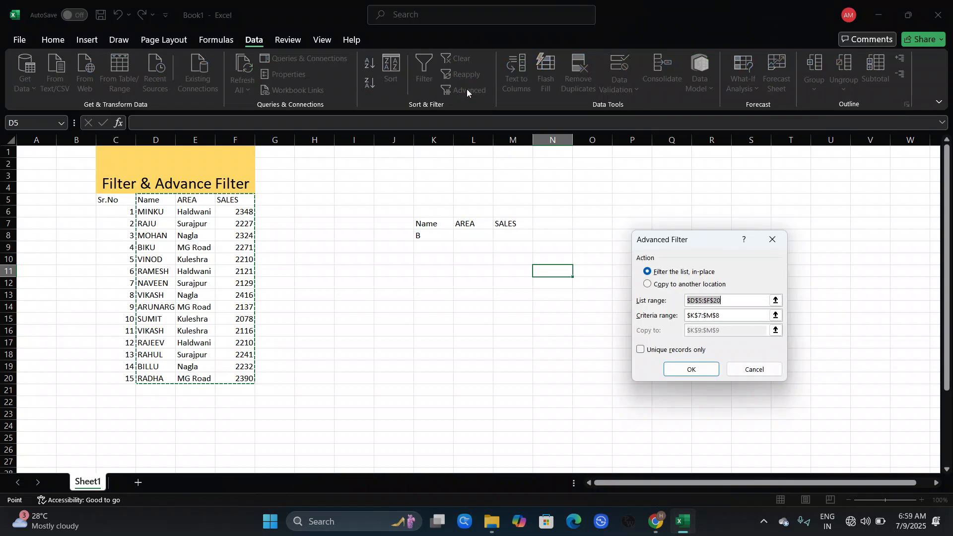
left_click(739, 316)
key("BackSpace")
key("BackSpace")
key("BackSpace")
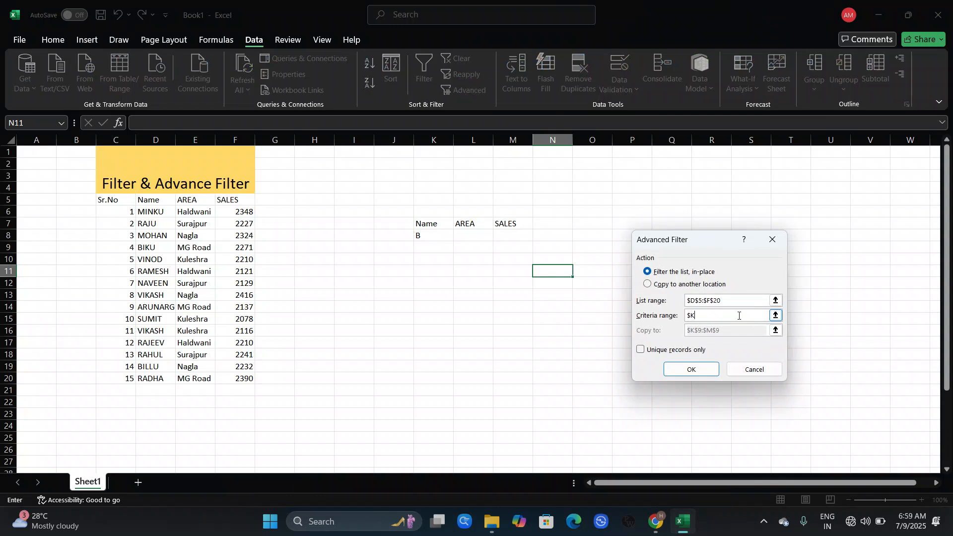
key("BackSpace")
key("BackSpace")
left_click(423, 223)
left_click_drag(423, 223, 501, 240)
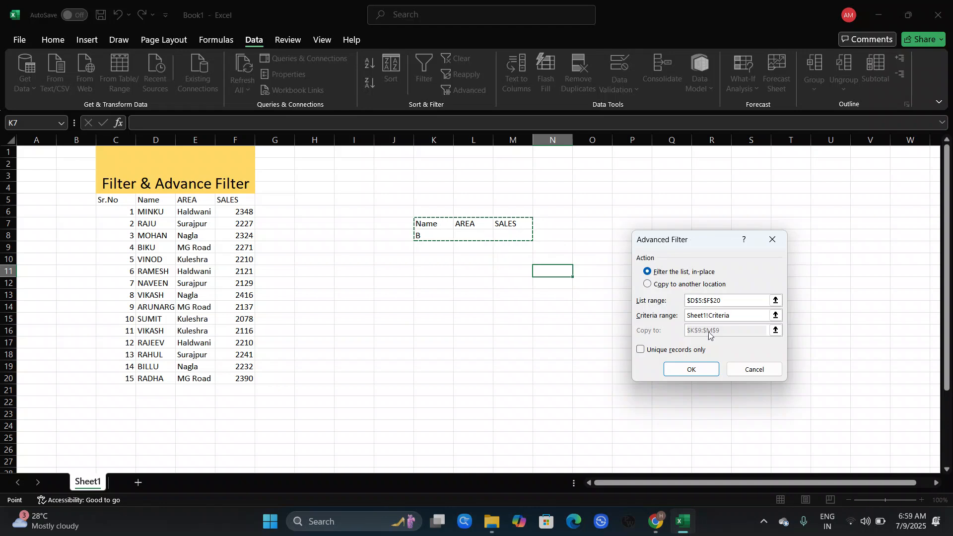
Choose to copy the filtered results to another location starting at K9 and apply the filter
left_click(648, 284)
left_click(733, 327)
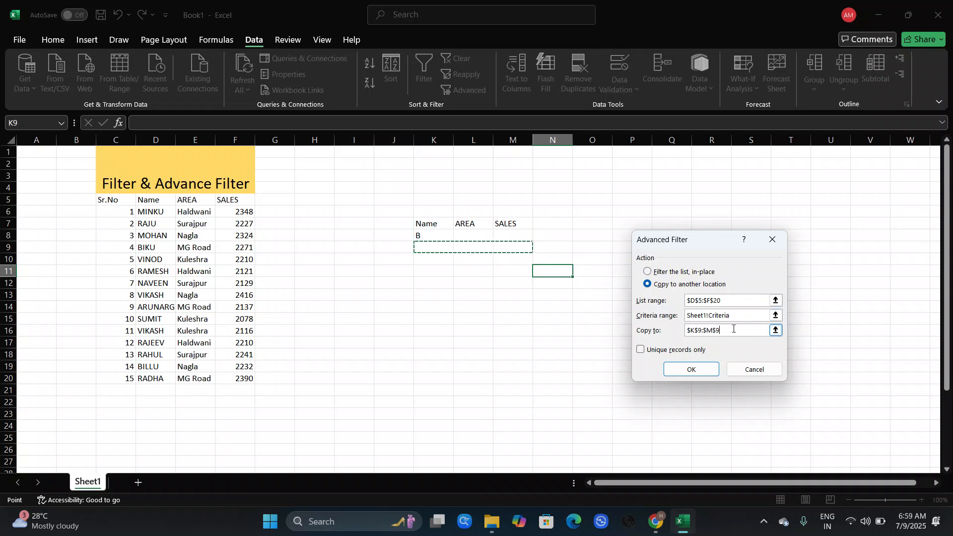
key("BackSpace")
key("BackSpace")
key("BackSpace")
key("BackSpace")
key("BackSpace")
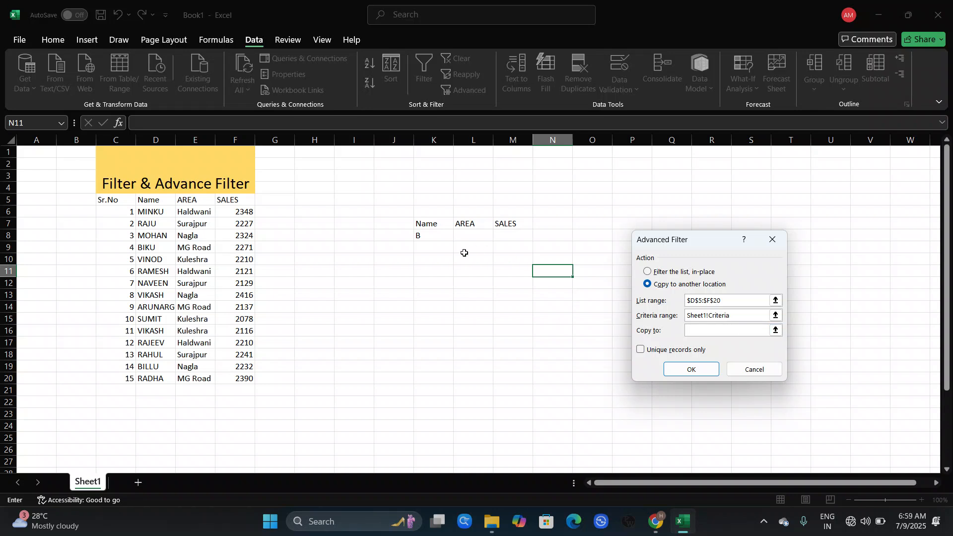
left_click(420, 247)
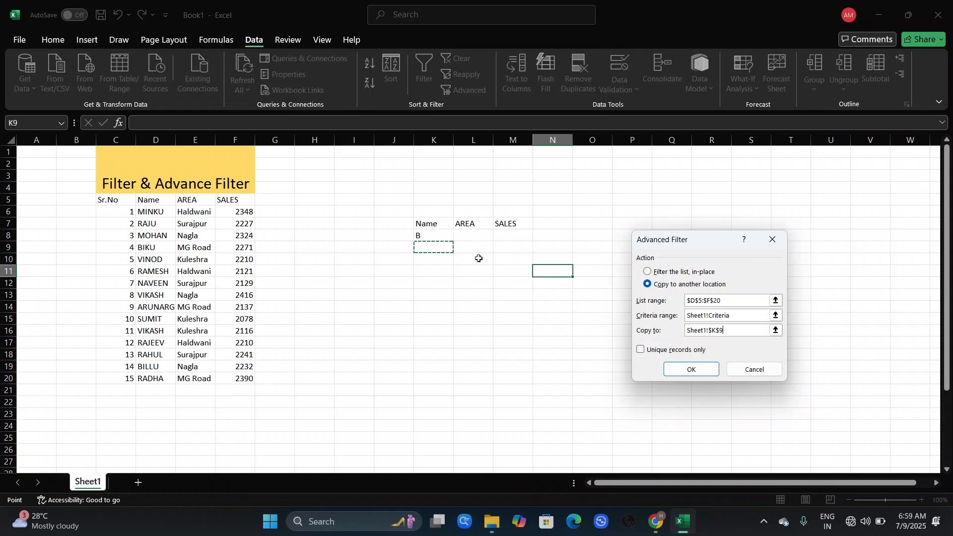
left_click(700, 368)
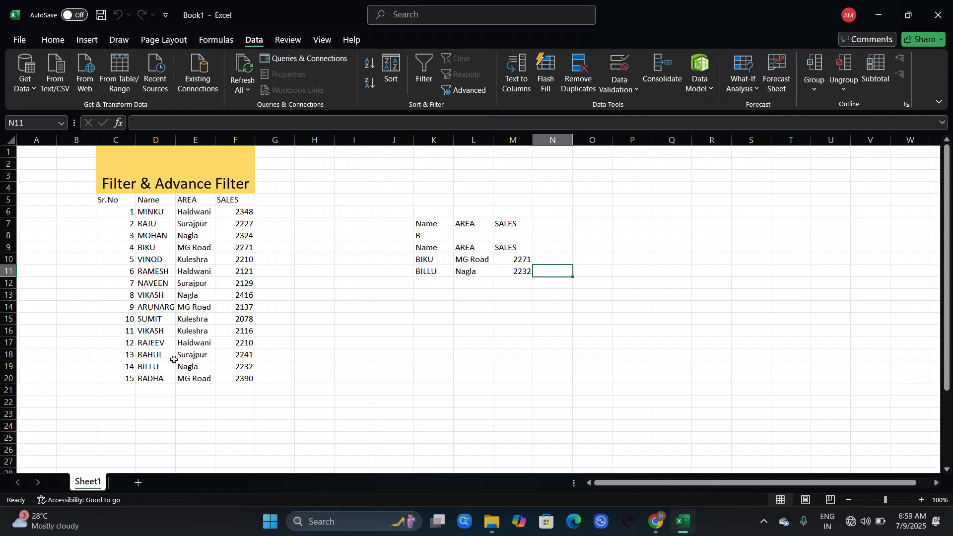
left_click(475, 316)
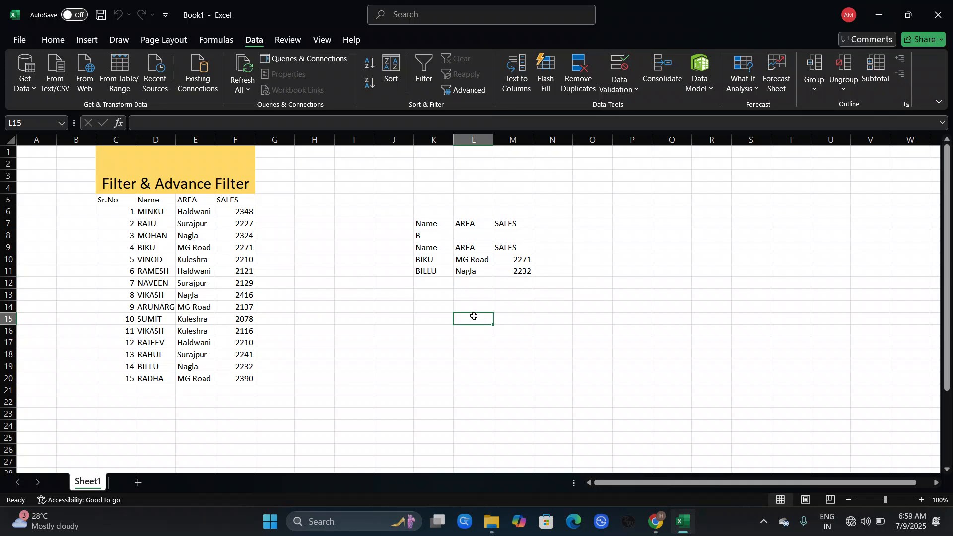